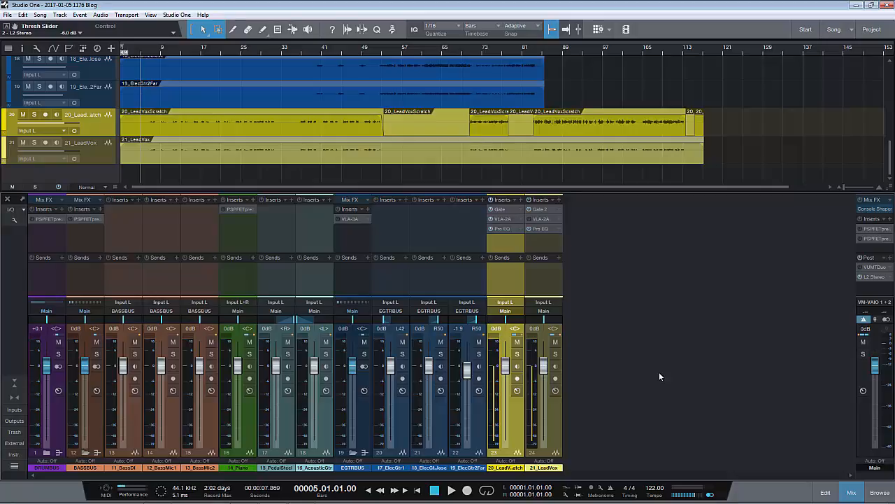
Open the PSP FETpressor insert on the BASSBUS channel.
left_click(82, 219)
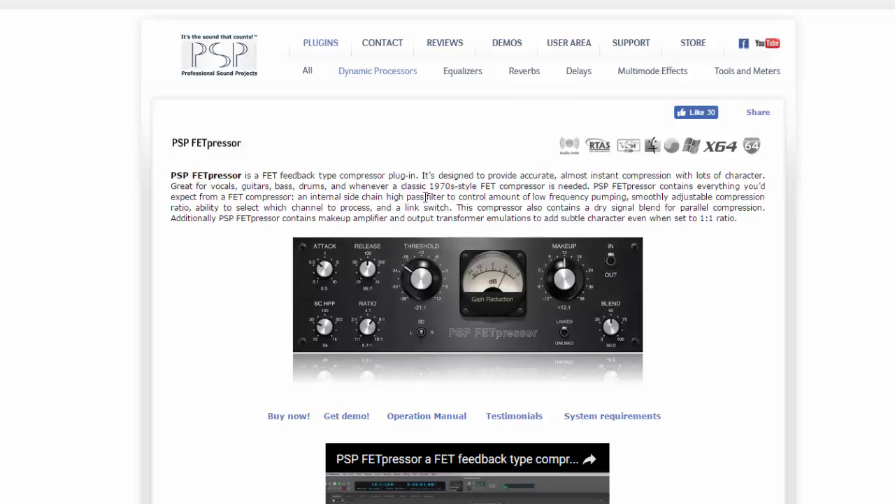
On the PSP FETpressor web page, highlight the compression character and makeup/output transformer passages, view the page further down, and close the browser.
left_click_drag(423, 174, 768, 175)
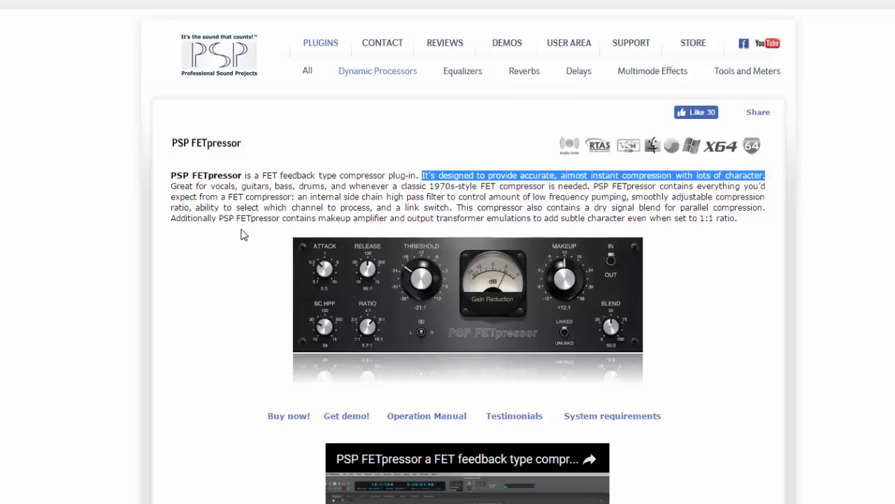
left_click_drag(219, 218, 533, 219)
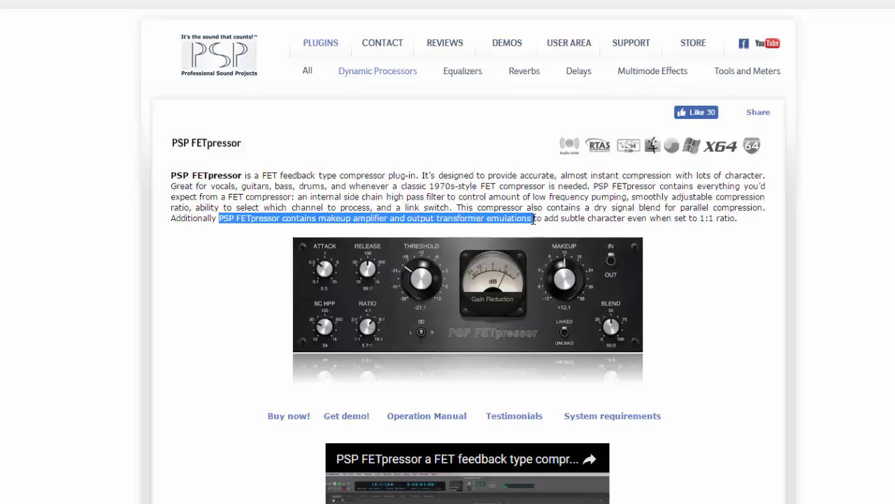
left_click_drag(534, 219, 738, 219)
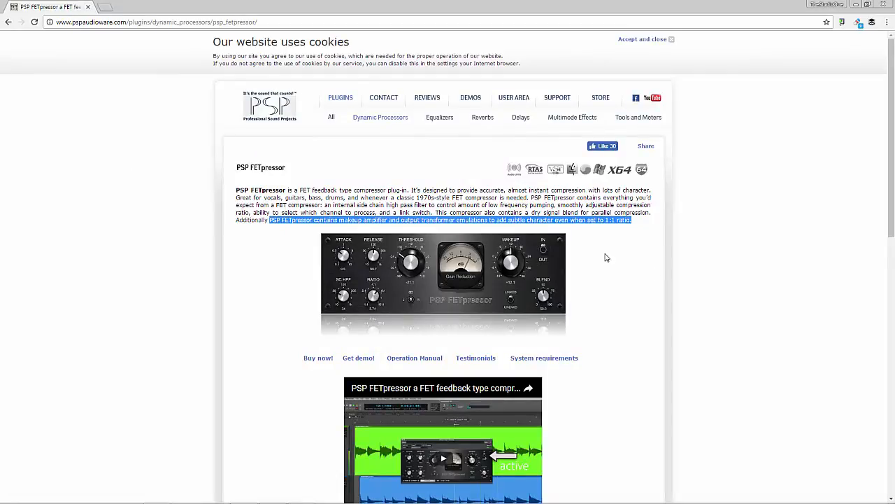
scroll(601, 257, "down", 2)
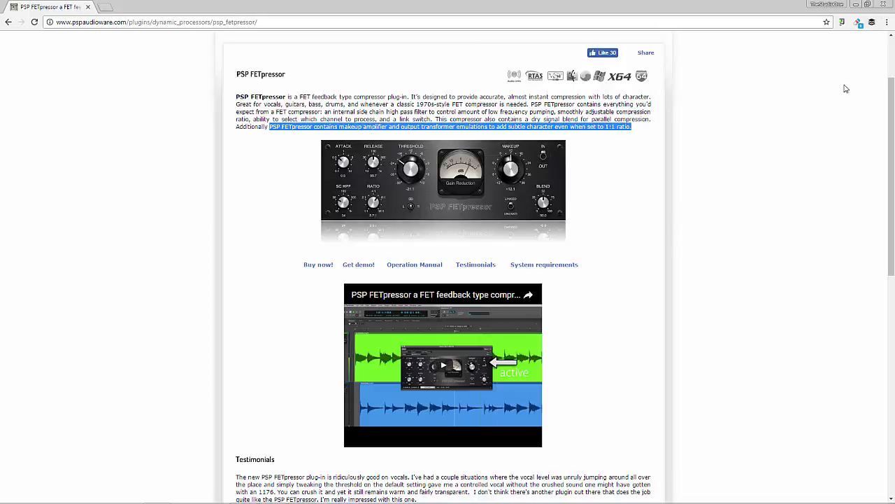
left_click(884, 5)
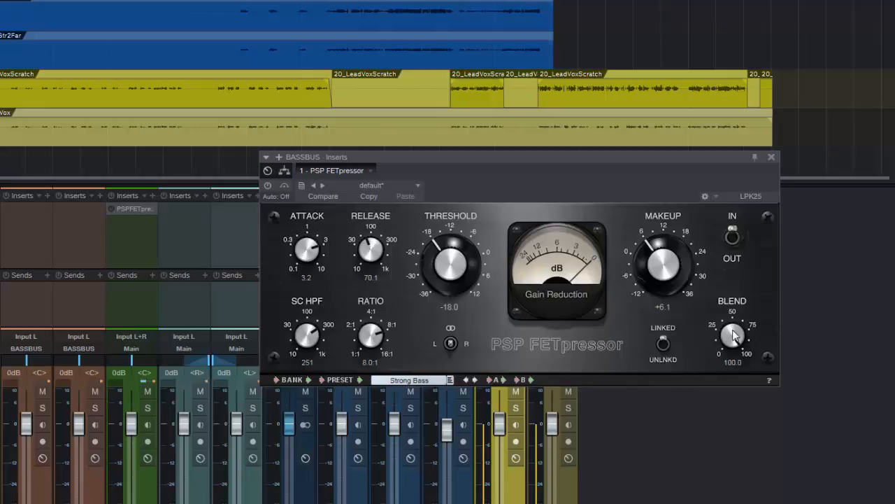
Set the bass bus FETpressor's Blend to about 50.8, look through its factory presets, and close the plug-in.
left_click_drag(733, 336, 731, 407)
left_click(451, 380)
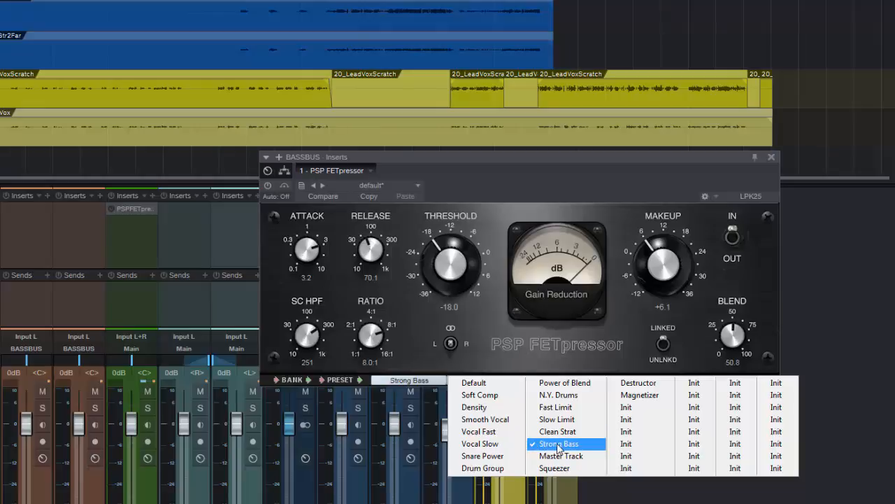
left_click(532, 351)
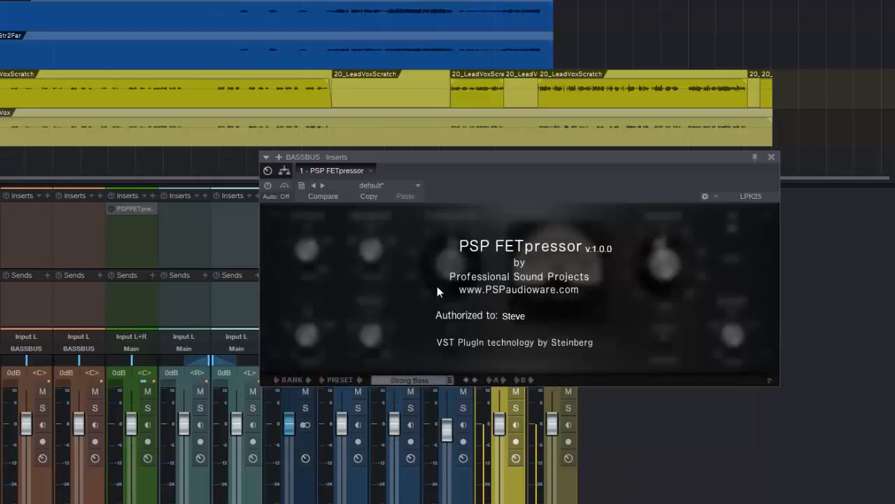
left_click(492, 312)
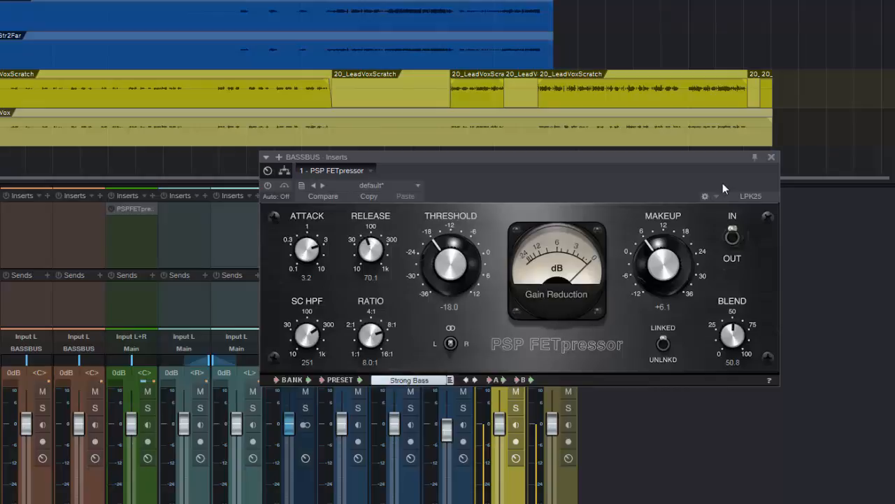
left_click(772, 156)
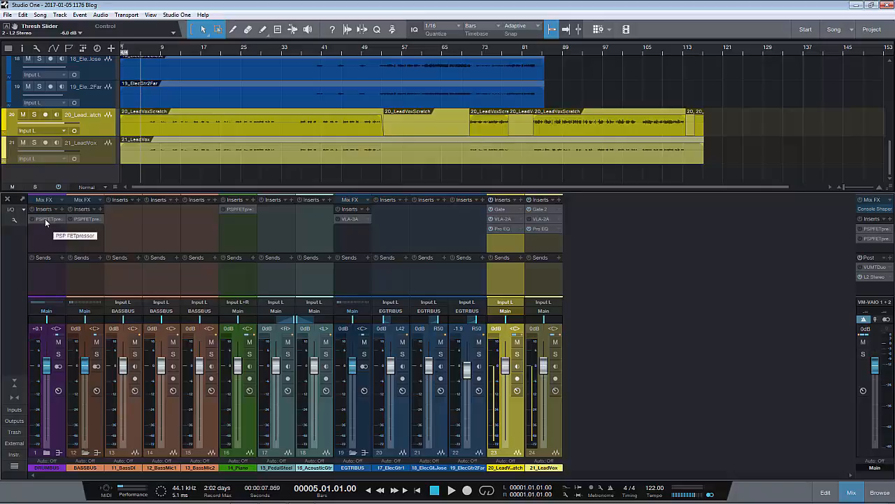
Open the FETpressor on the DRUMBUS channel and solo the drum bus during playback.
left_click(45, 219)
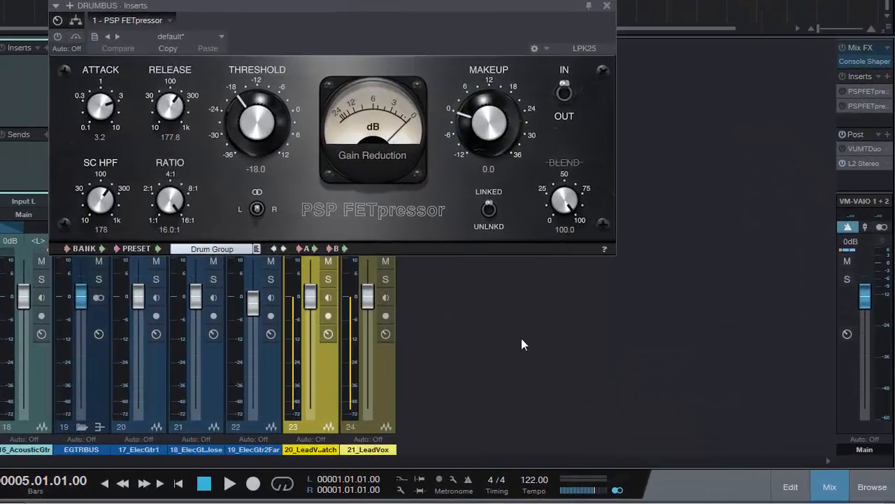
key("space")
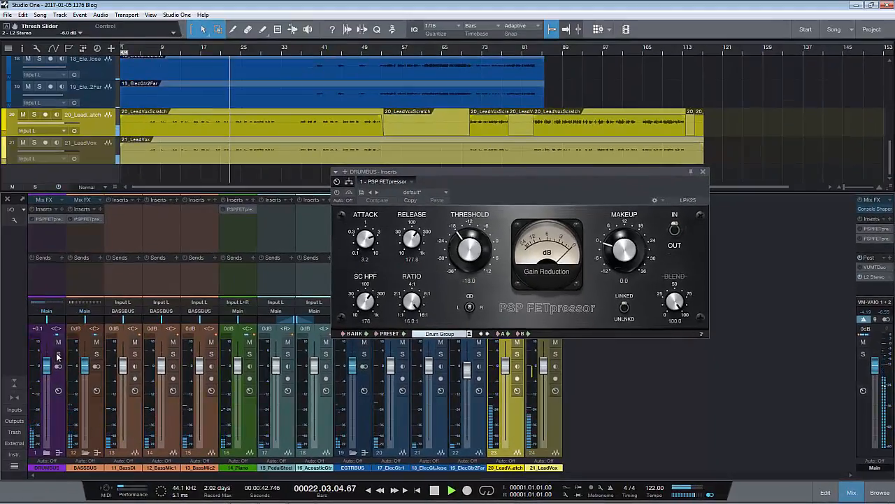
left_click(57, 354)
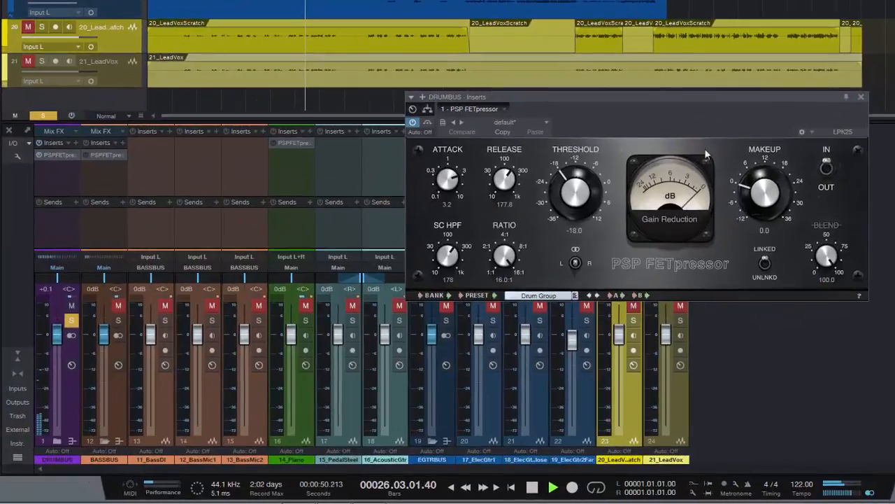
Set the drum compressor's Makeup to about +2.9, compare the drums with it bypassed and active, and stop playback.
left_click_drag(754, 198, 761, 179)
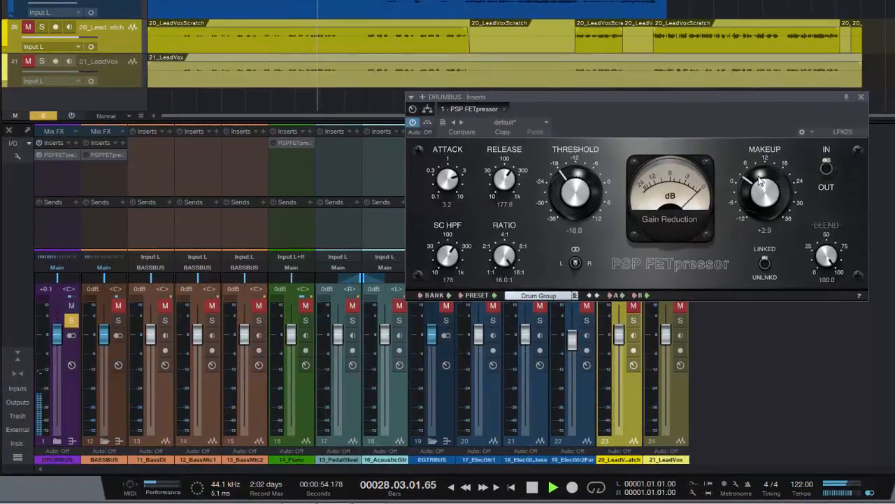
left_click(426, 123)
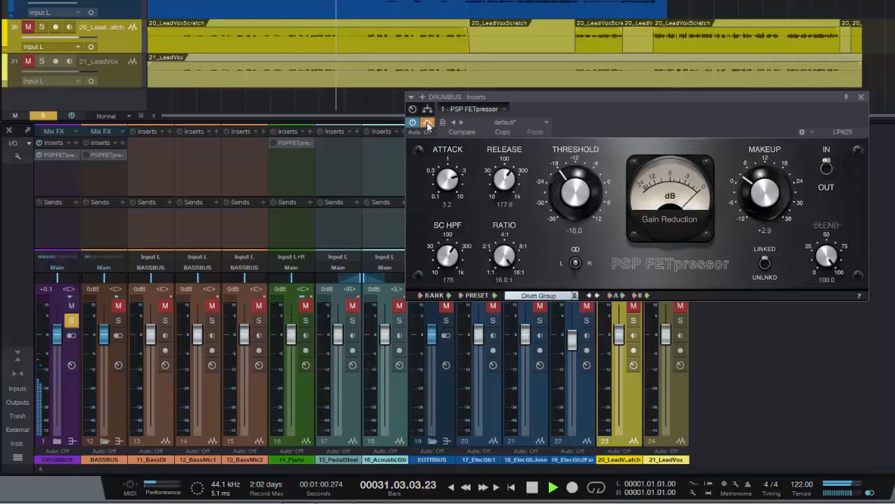
left_click(428, 124)
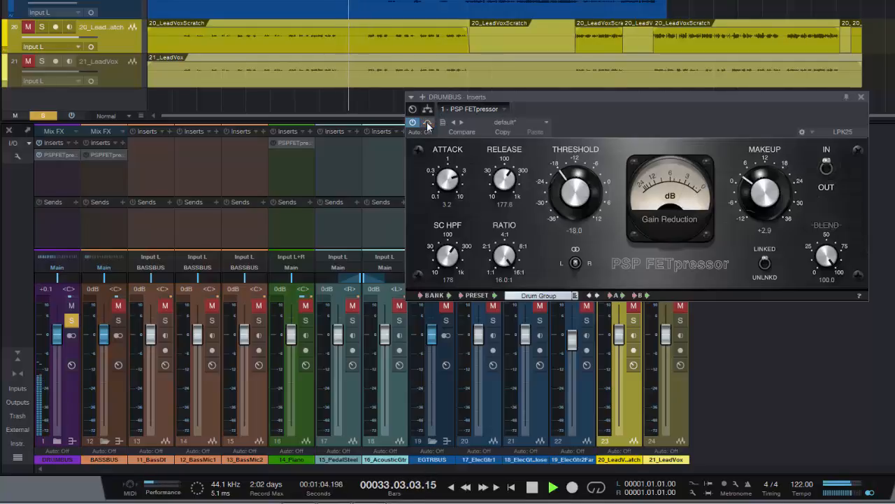
left_click(427, 123)
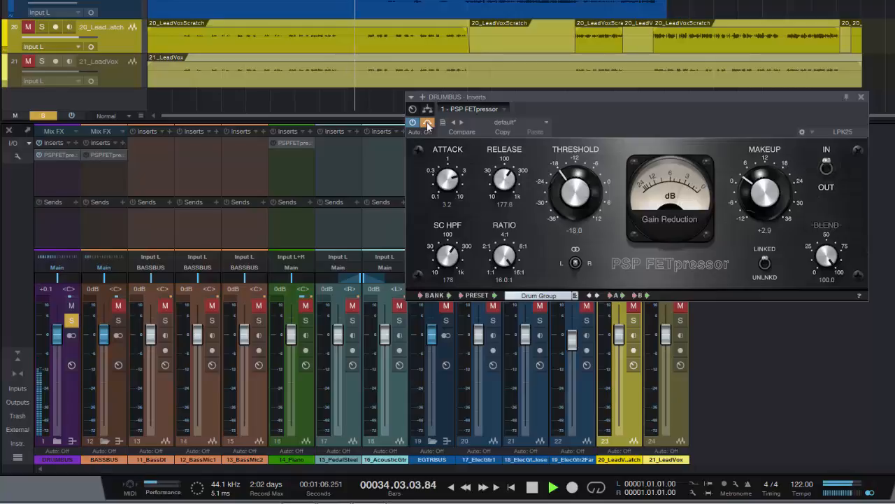
left_click(427, 124)
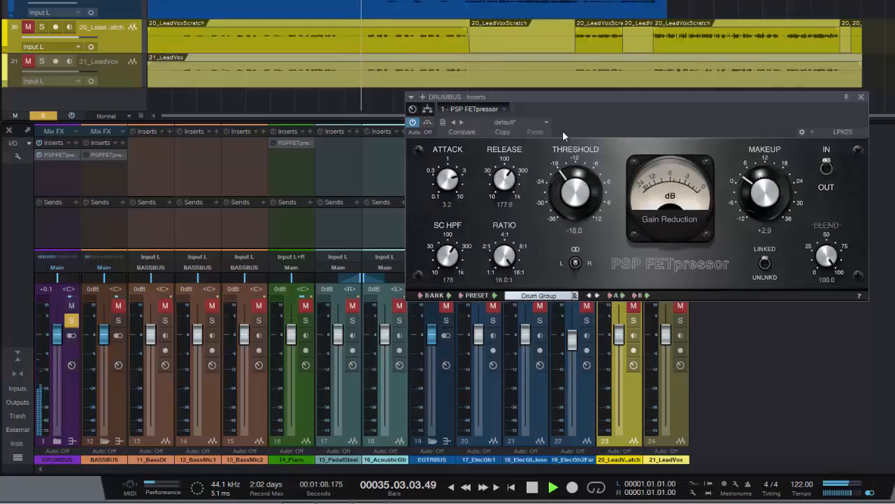
key("space")
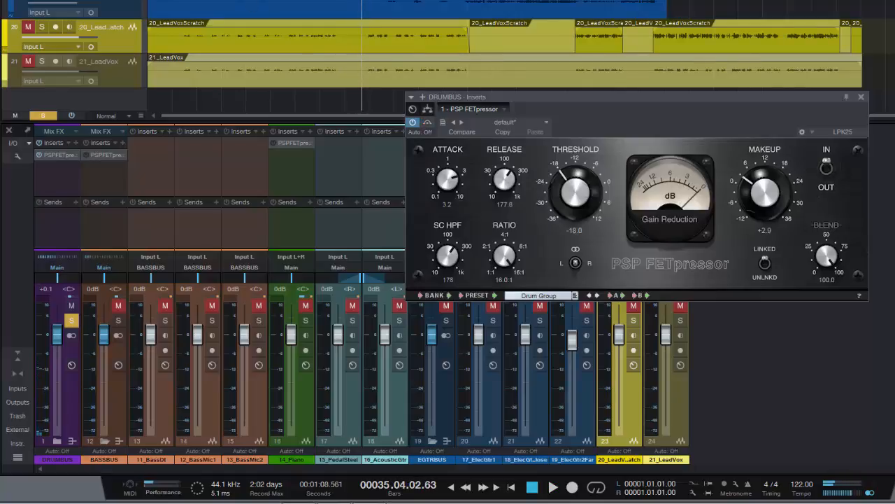
Replay the soloed drums from bar 25, bypassing the compressor and re-enabling it to compare the sound.
left_click(295, 0)
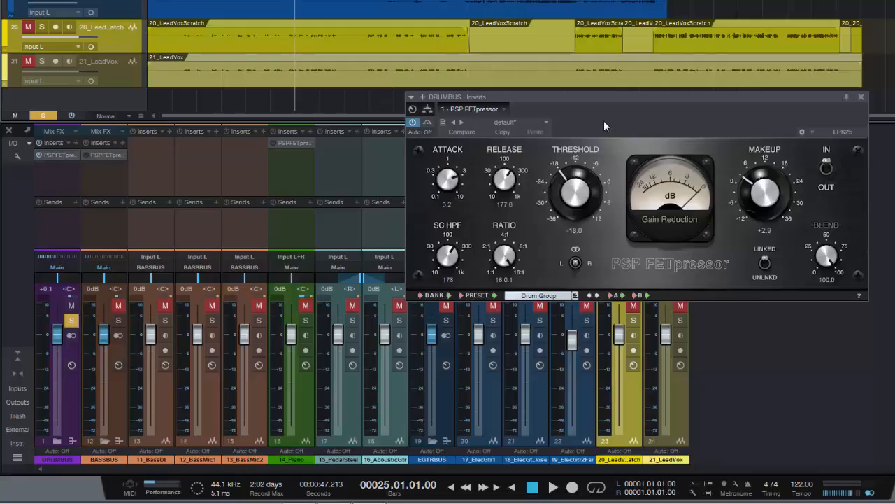
key("space")
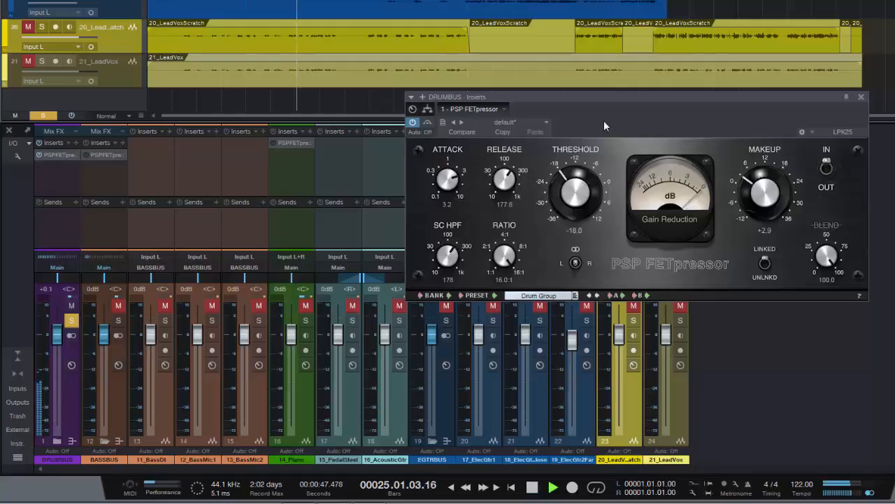
left_click(428, 123)
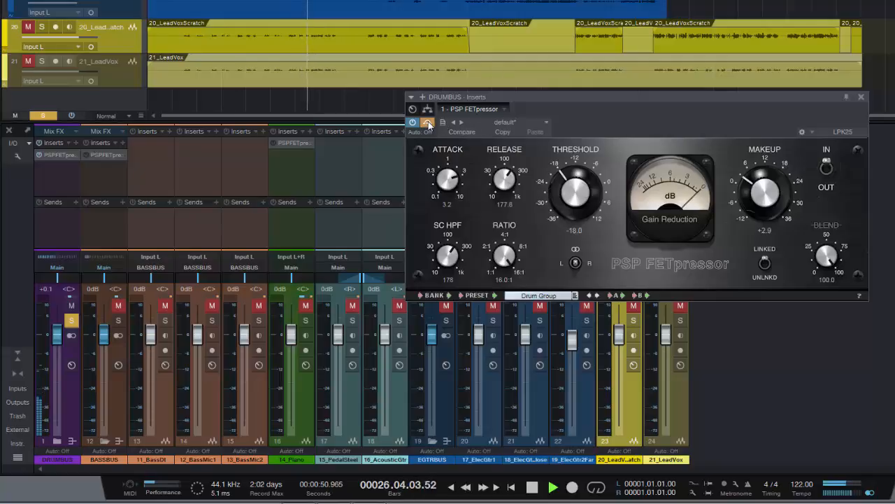
left_click(428, 123)
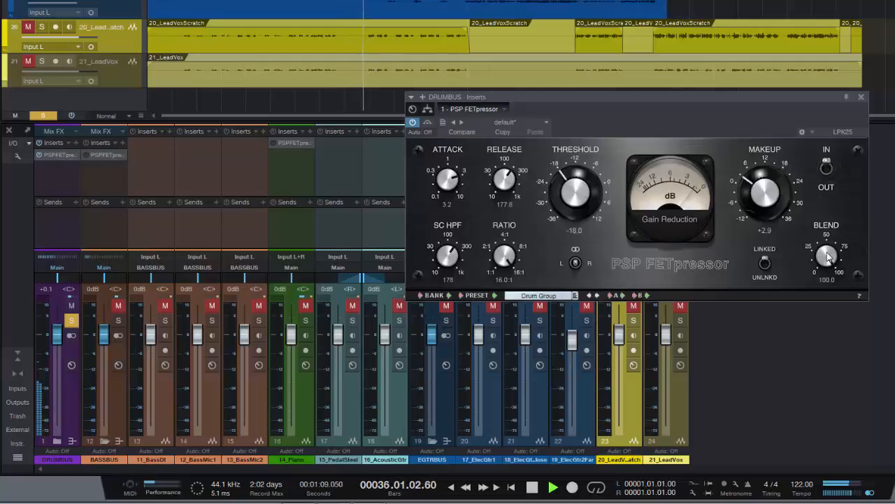
Try the drum compressor's Blend at about 50.8 during playback, and return it to 100.
left_click_drag(827, 257, 831, 326)
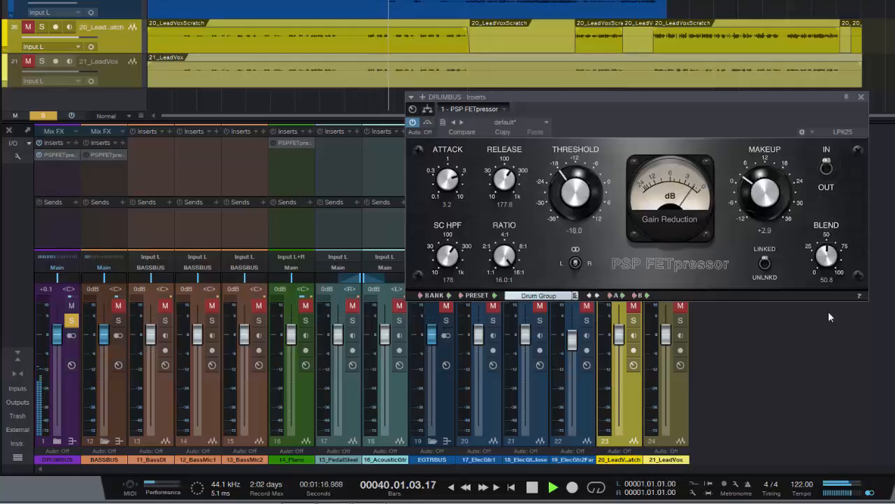
left_click_drag(827, 258, 832, 182)
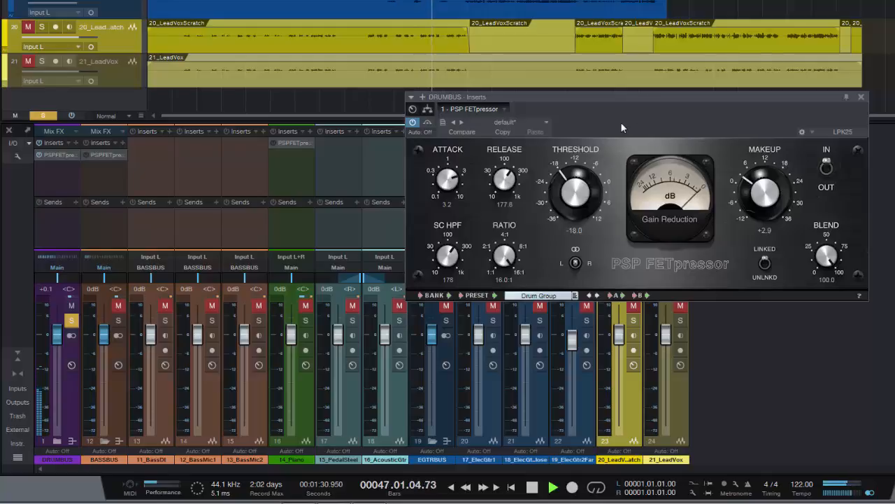
Compare the drums at full Blend with the compressor bypassed and active twice, and stop playback.
left_click(427, 124)
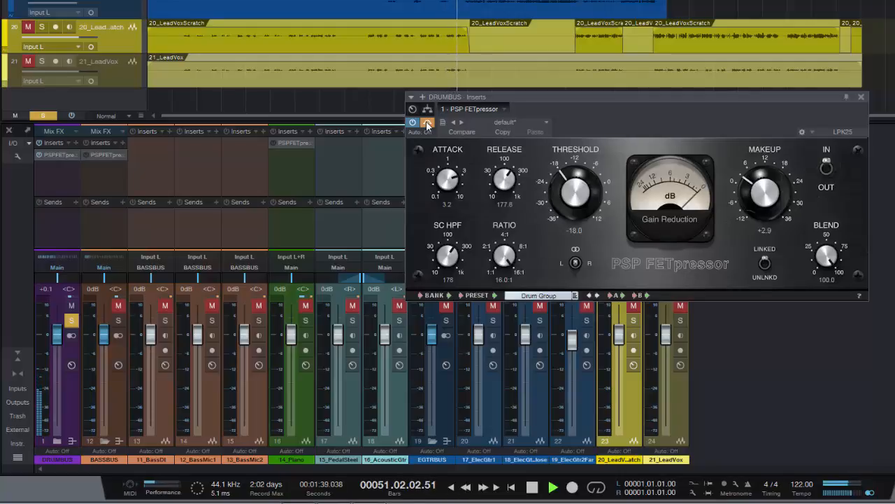
left_click(427, 124)
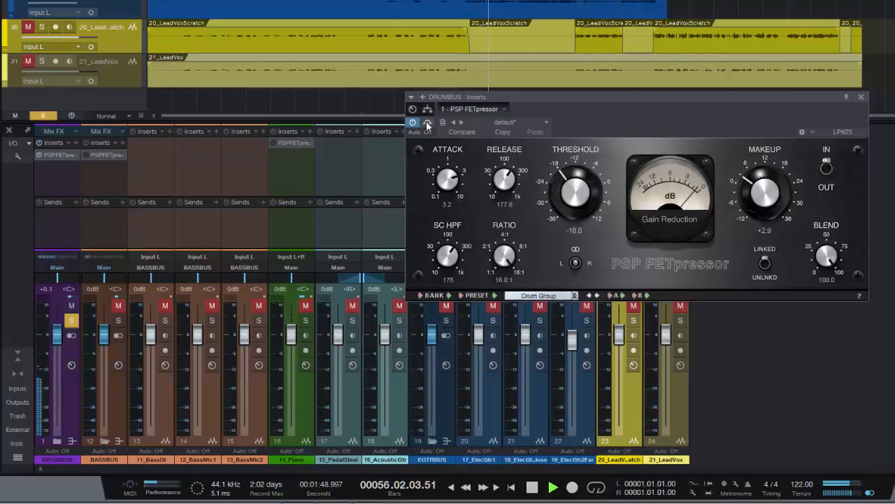
left_click(428, 124)
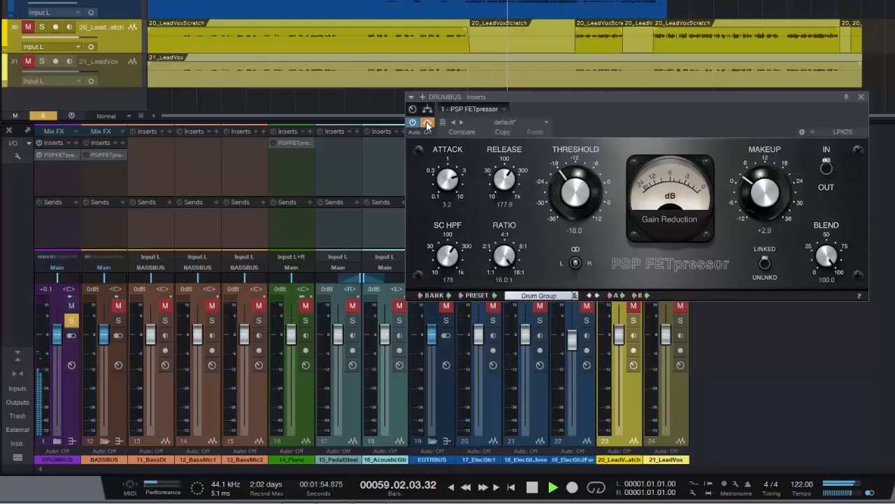
left_click(427, 123)
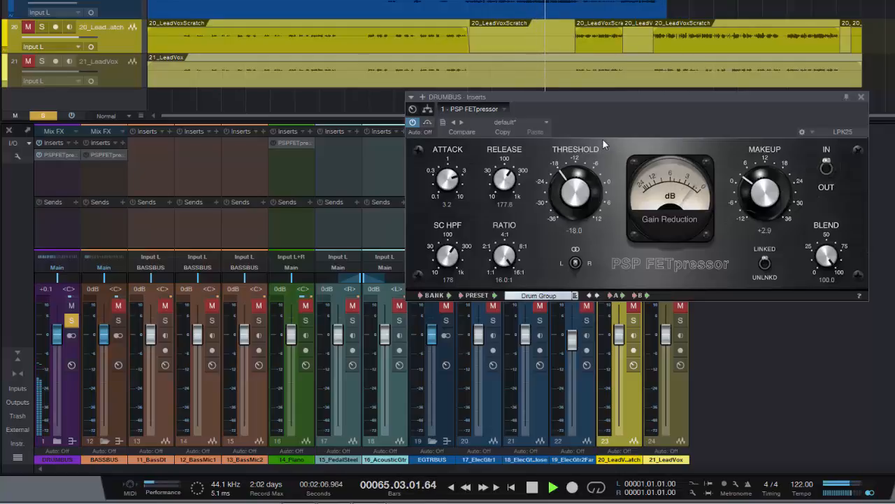
key("space")
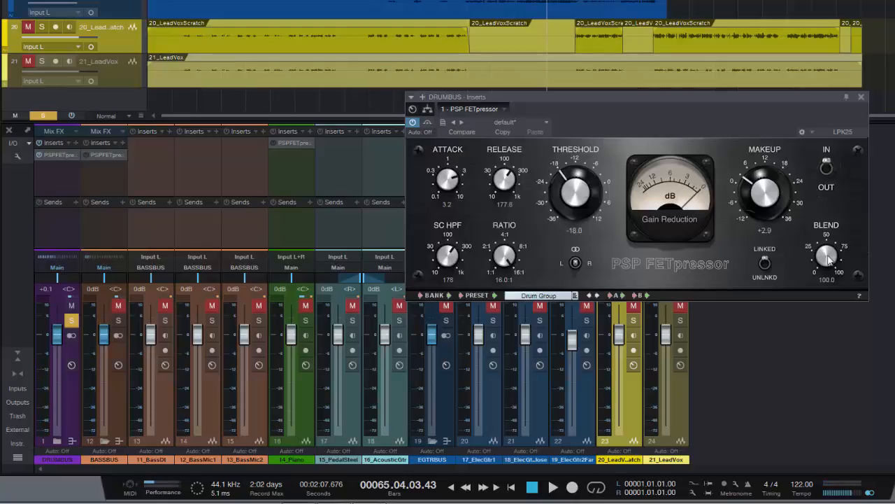
Set the drum compressor's Blend to about 70.4 and close its window.
left_click_drag(829, 259, 829, 299)
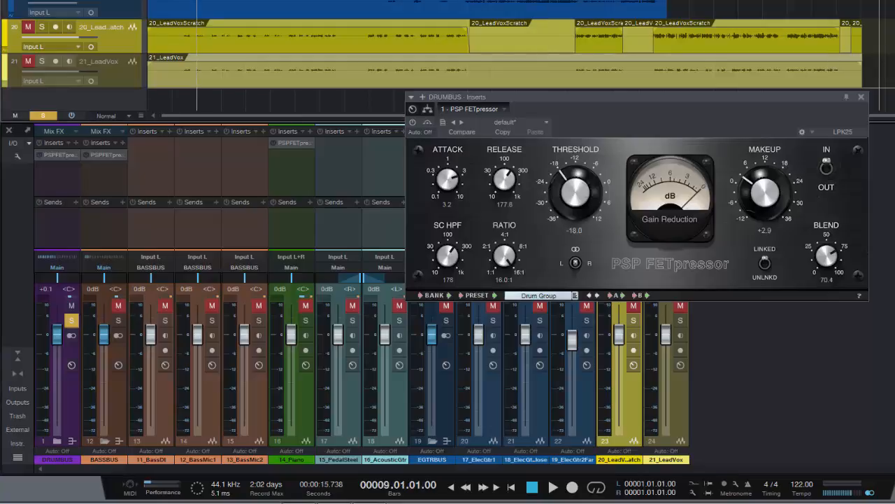
left_click(861, 97)
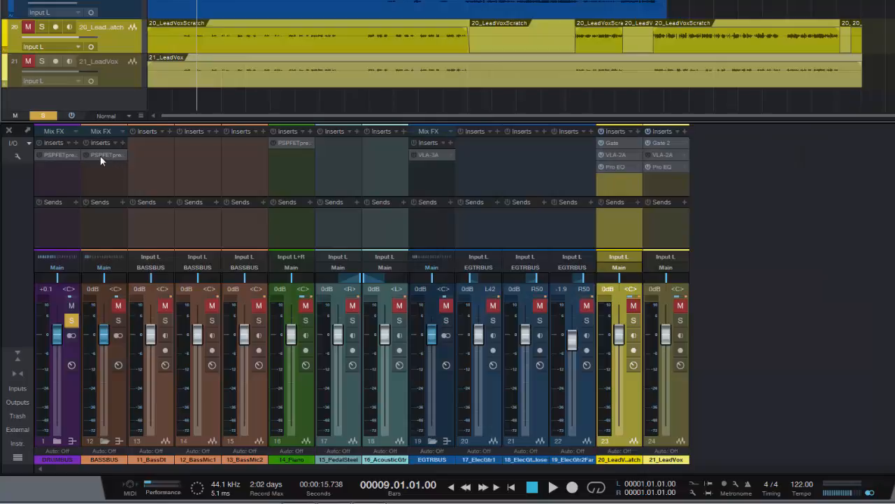
Open the BASSBUS FETpressor, unsolo the drum bus, and play the full mix from bar 9.
left_click(101, 153)
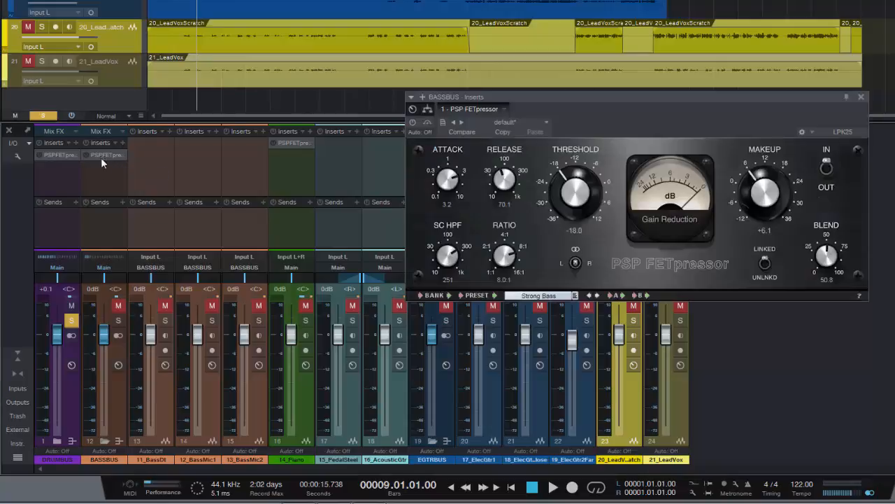
left_click(70, 321)
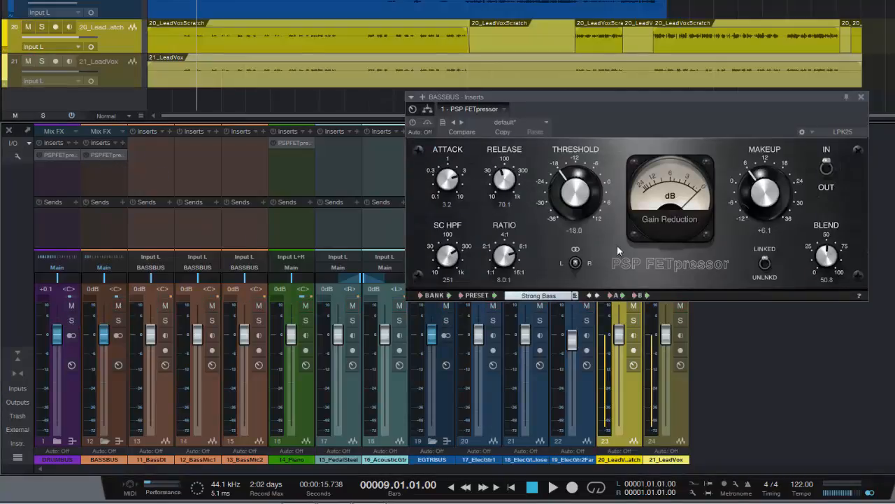
key("space")
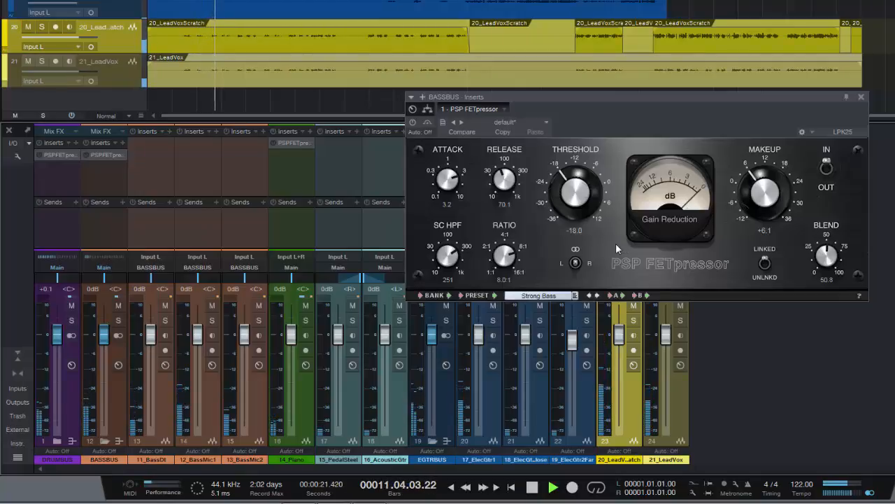
View the bass compressor's preset list and version information, keeping the Strong Bass preset.
left_click(575, 295)
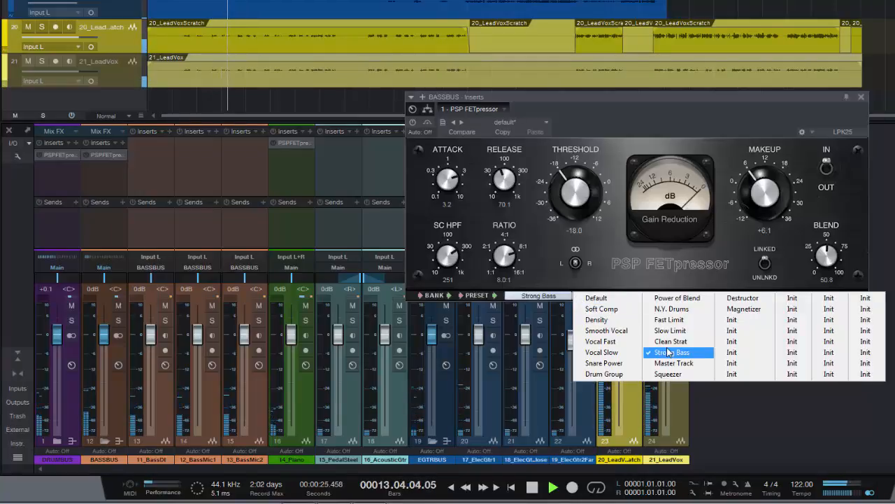
left_click(629, 264)
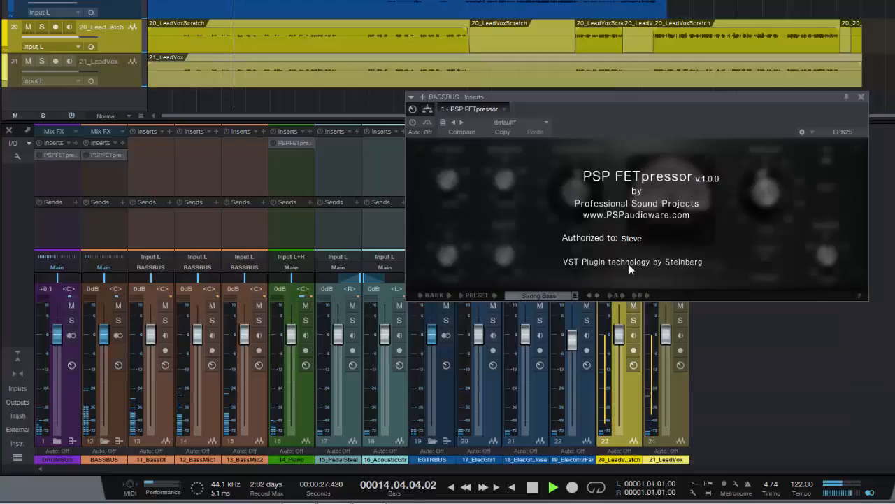
left_click(629, 264)
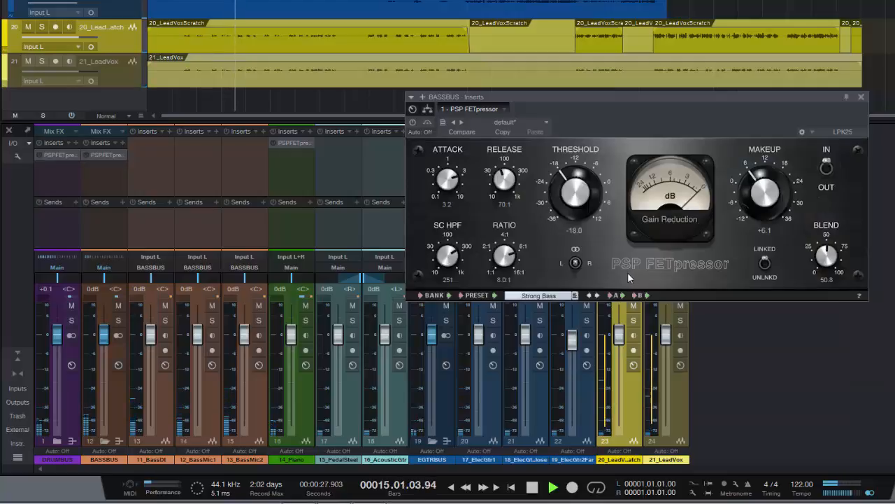
Solo the BASSBUS, activate its FETpressor to hear the compressed bass, stop playback and close the compressor window.
left_click(118, 320)
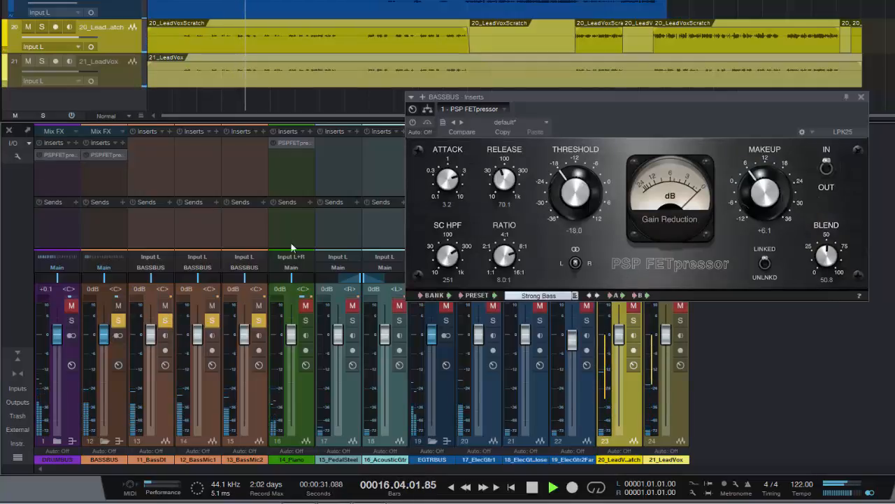
left_click(413, 123)
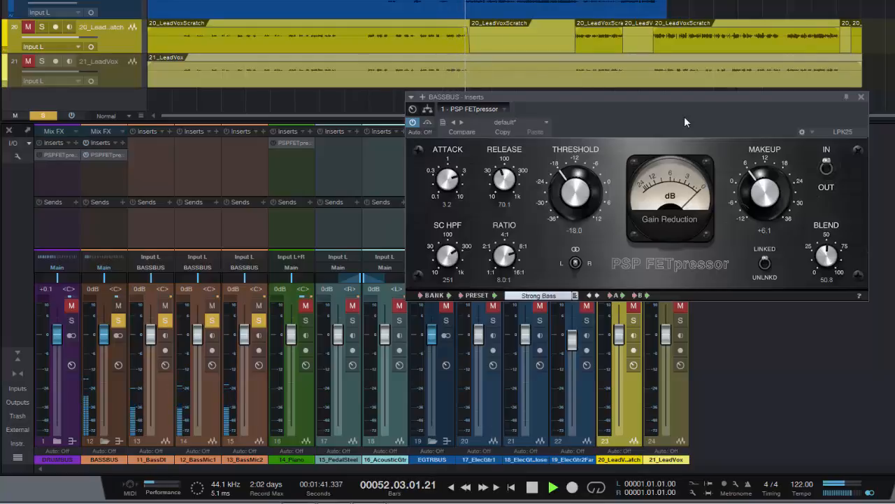
key("space")
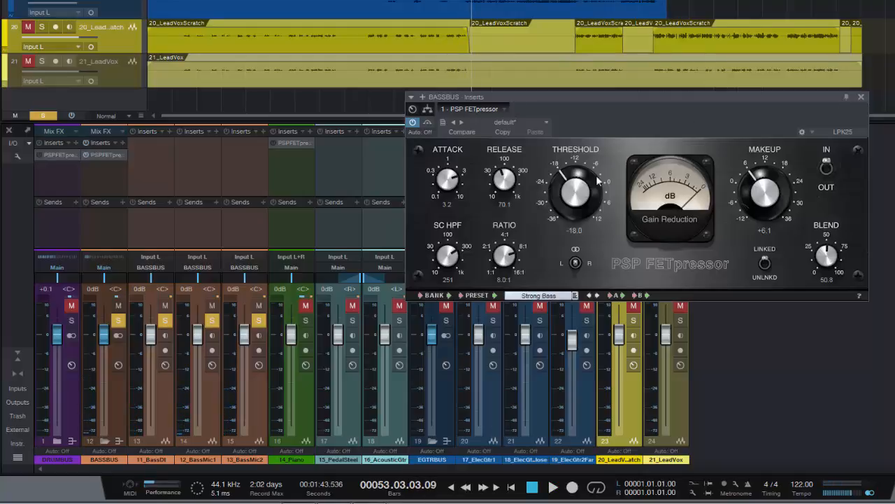
left_click(861, 97)
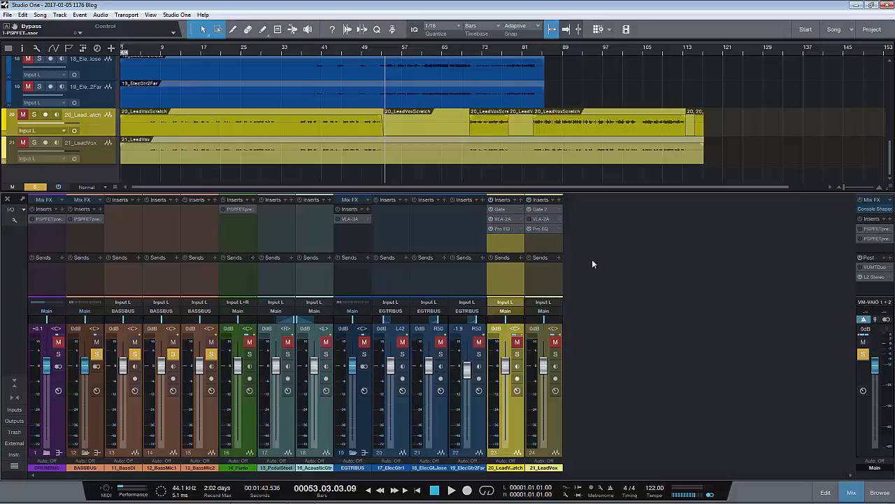
Open the Main bus FETpressor's insert routing and color Splitter 1 green.
left_click(869, 229)
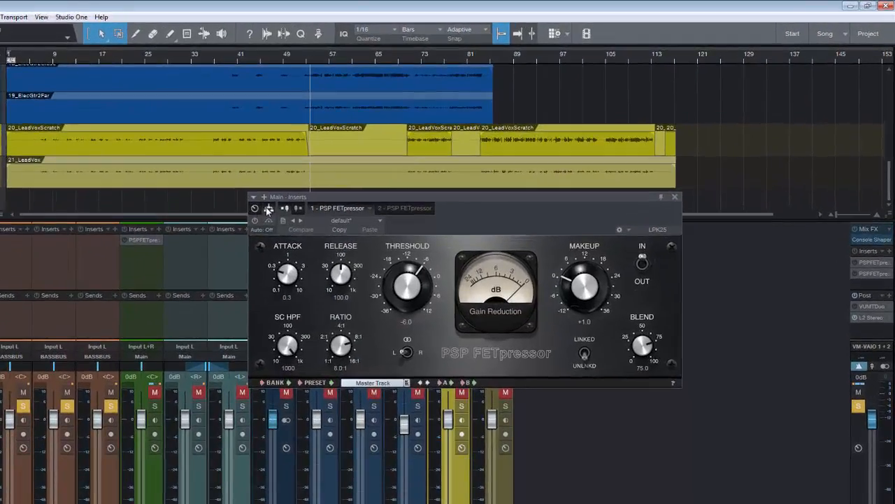
left_click(268, 210)
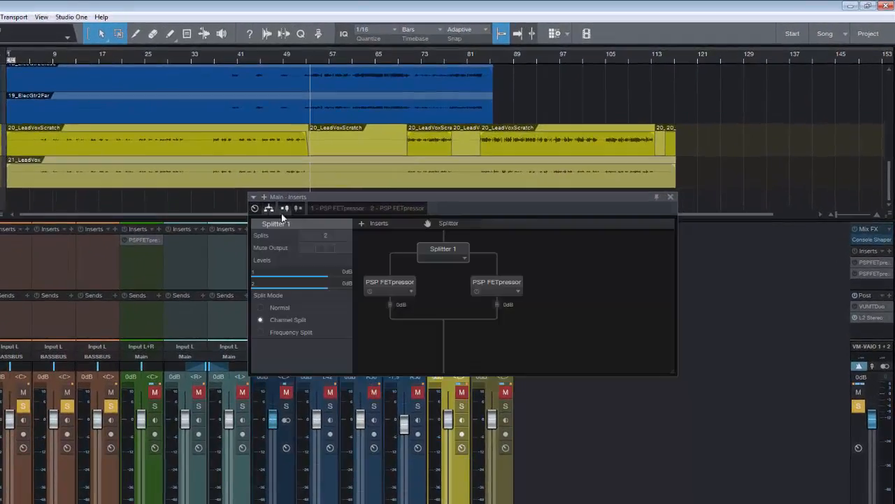
left_click(440, 256)
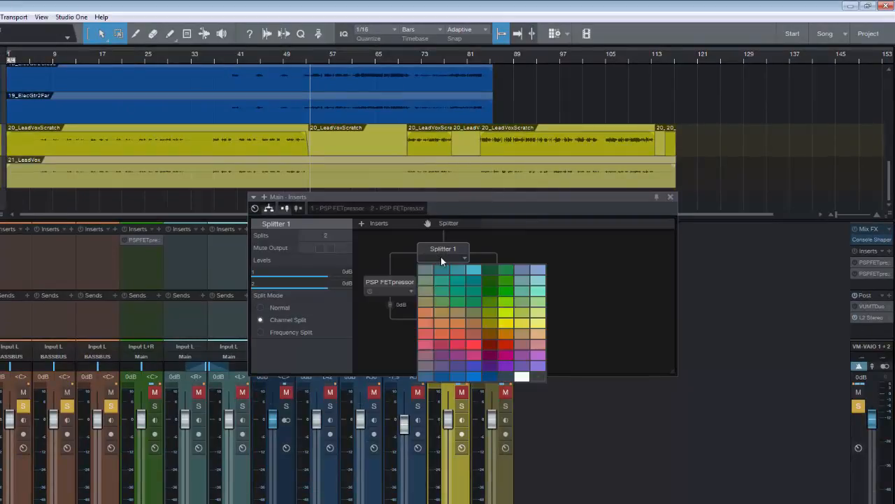
left_click(489, 292)
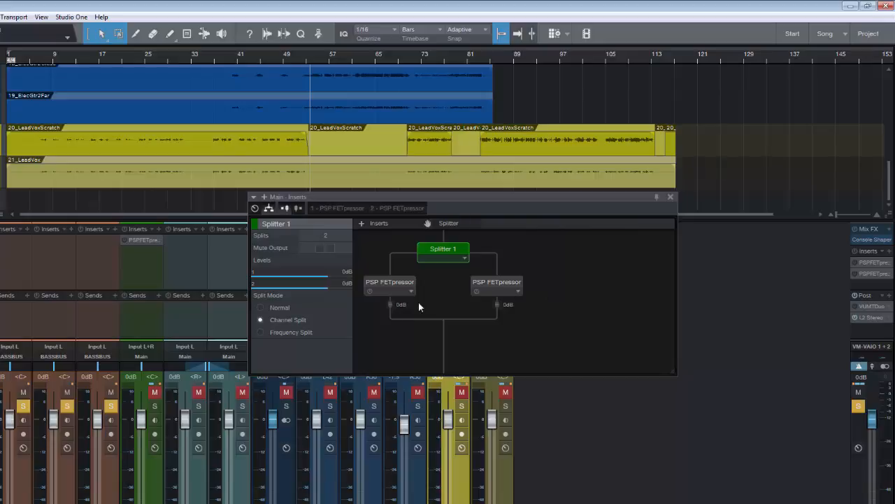
Examine Splitter 1's channel-split settings and both FETpressor instances it feeds on the Main bus.
double_click(391, 281)
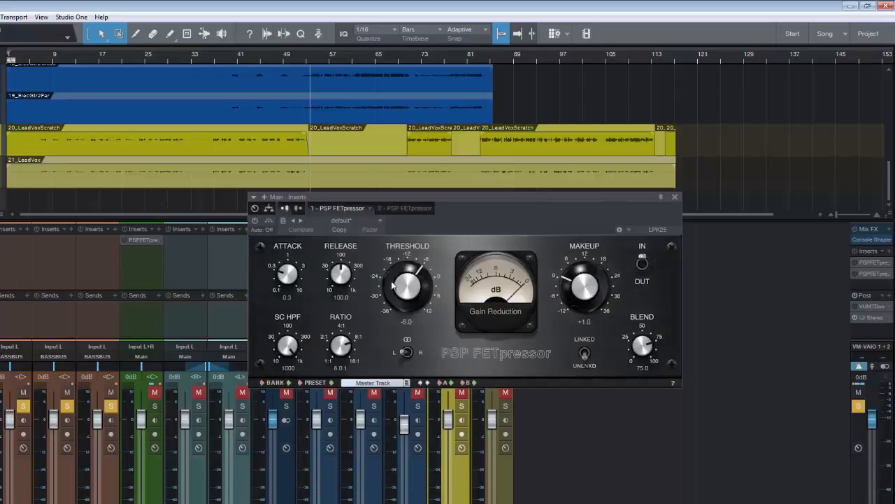
left_click(269, 208)
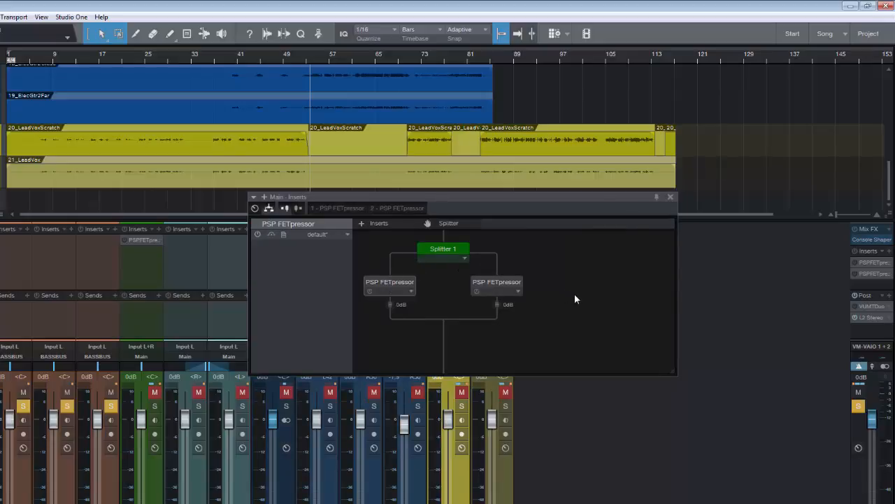
left_click(440, 250)
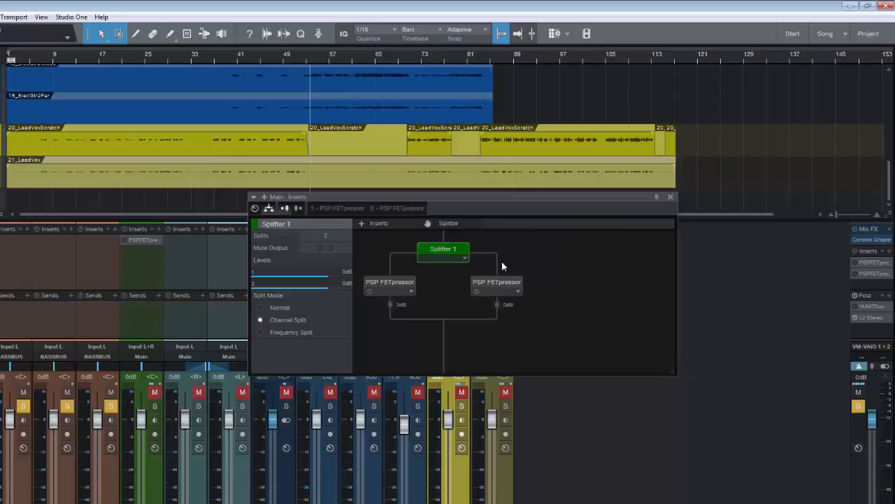
double_click(389, 284)
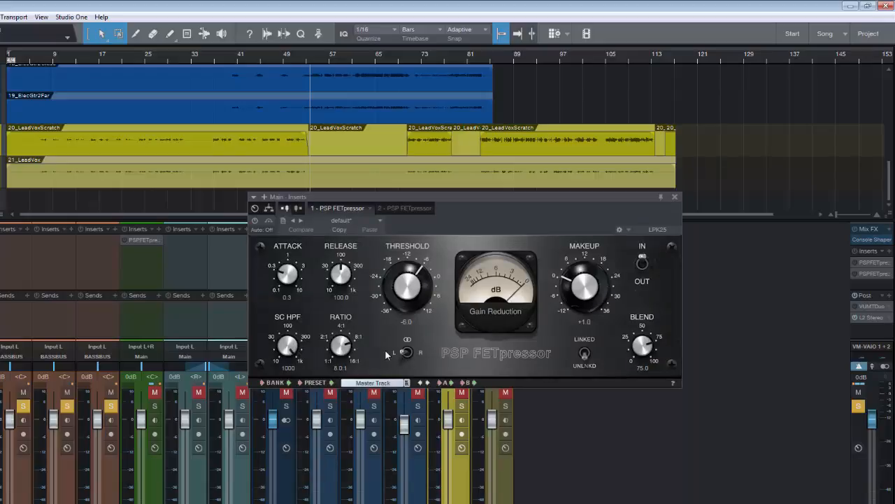
left_click(414, 209)
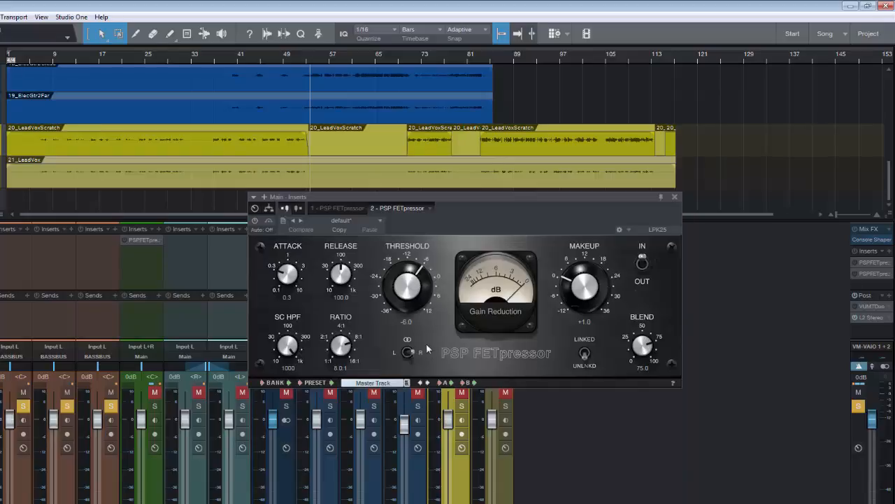
Show the first Main FETpressor, keep its window open, and place the second FETpressor's window beside it.
left_click(342, 208)
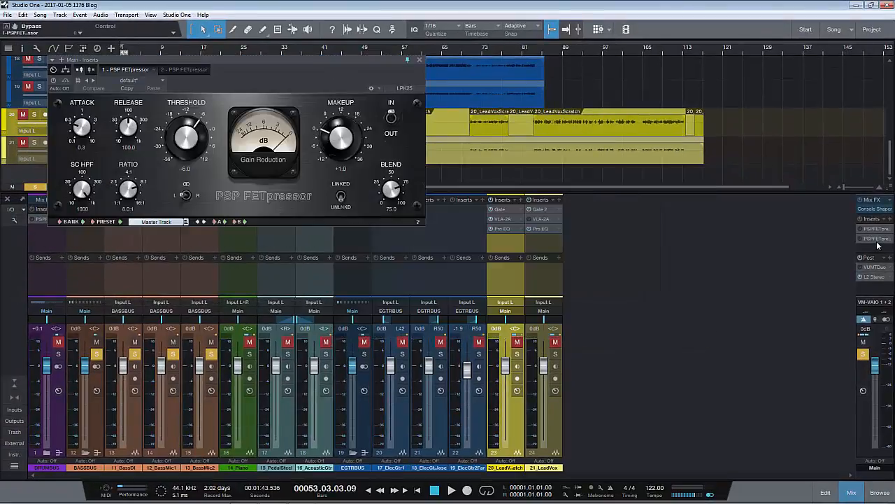
left_click(877, 240)
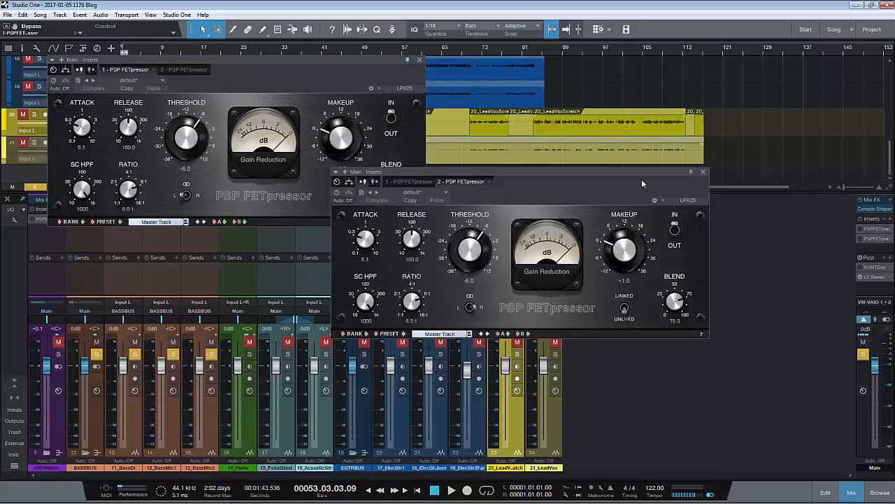
left_click_drag(604, 169, 702, 63)
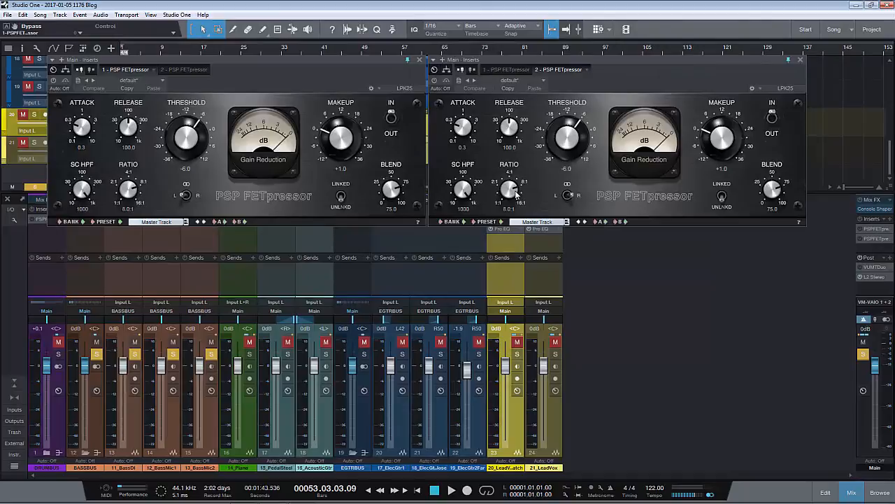
View the preset list of the second Main FETpressor, keeping the Master Track preset.
left_click(567, 222)
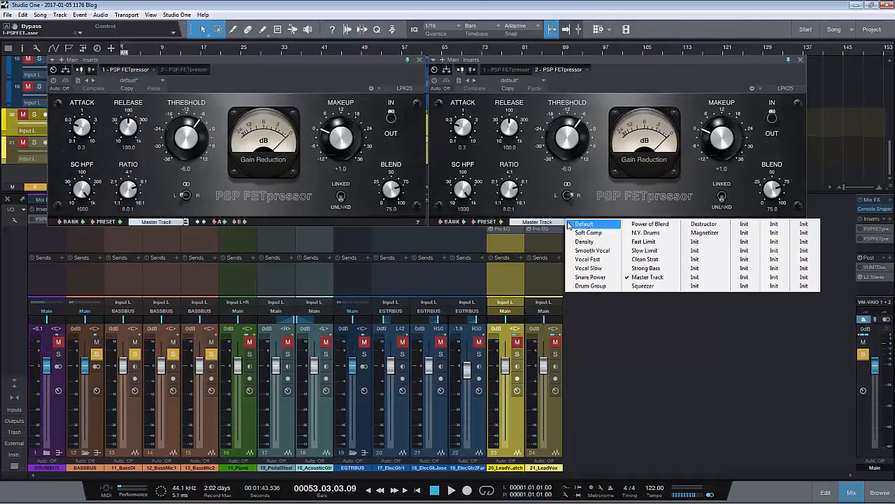
left_click(602, 202)
left_click(601, 198)
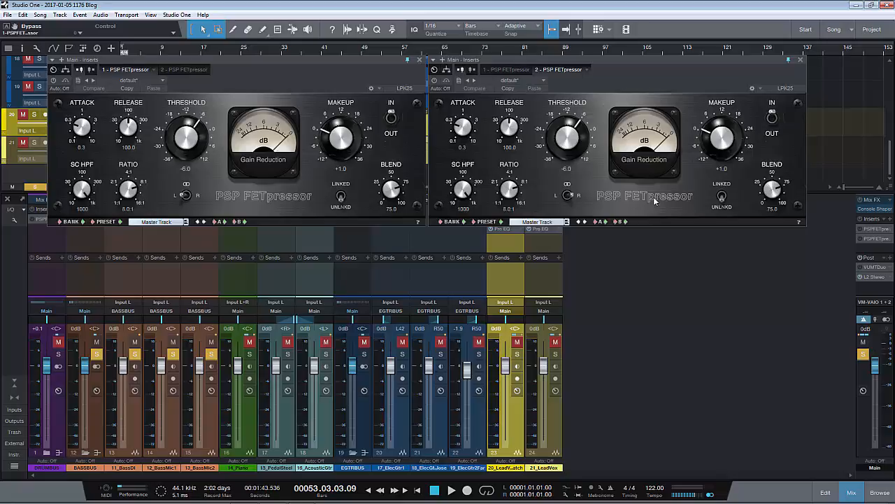
Play the full mix unsoloed from bar 53, compare it with the Main inserts bypassed and active, and stop with both FETpressors active.
key("space")
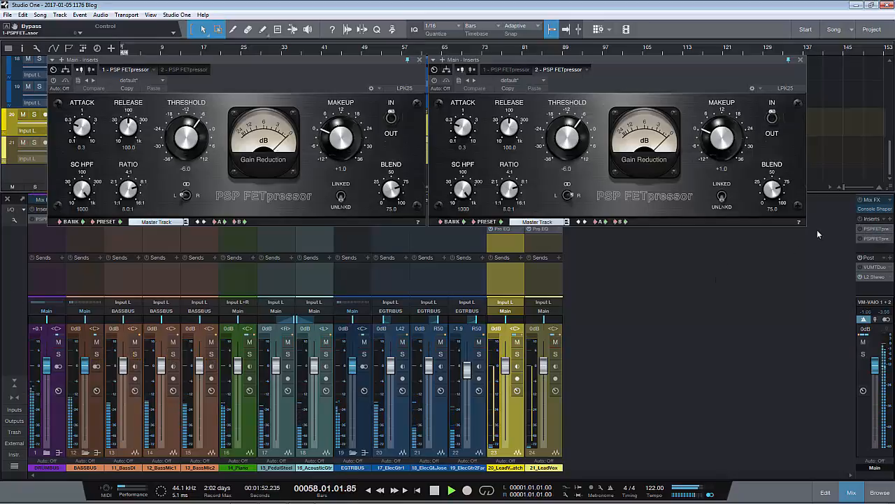
left_click(862, 221)
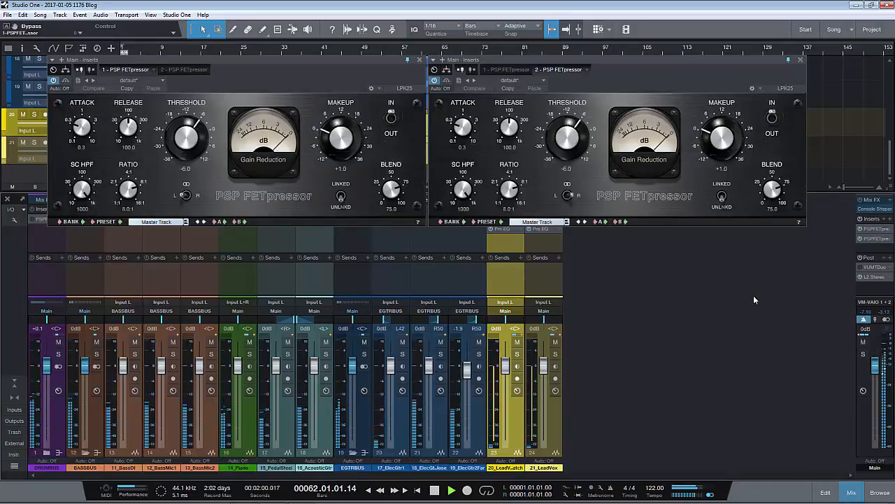
left_click(862, 221)
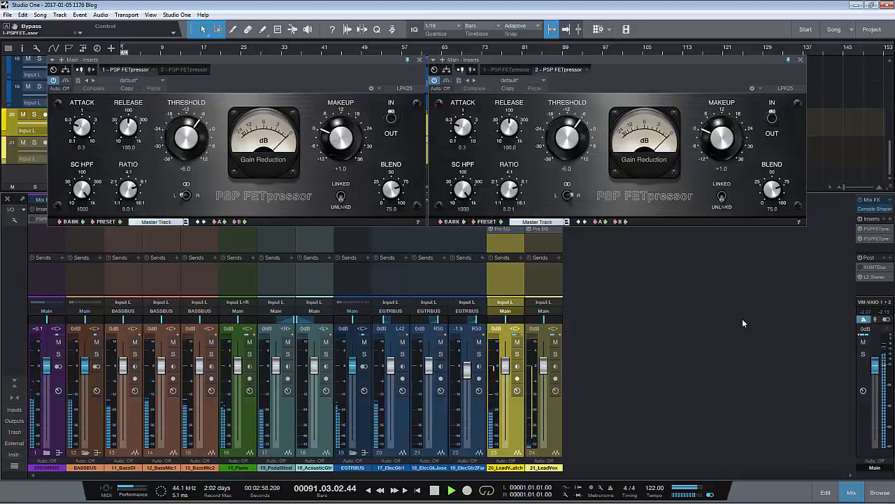
key("space")
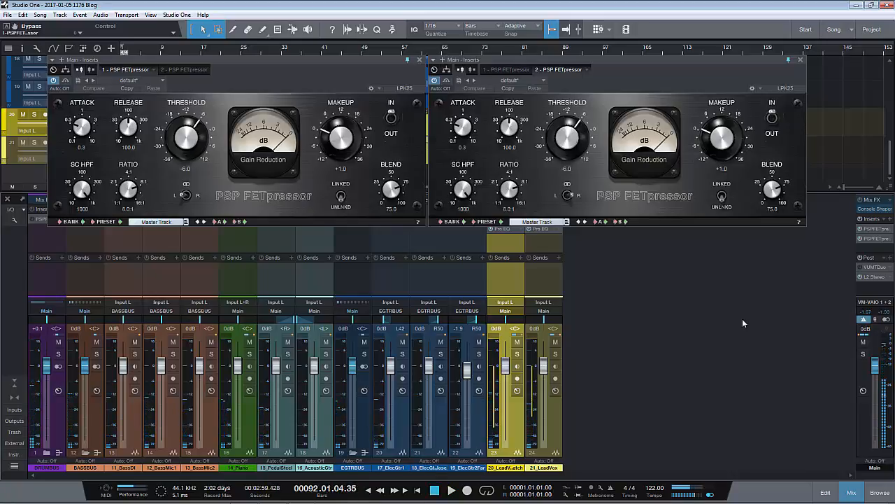